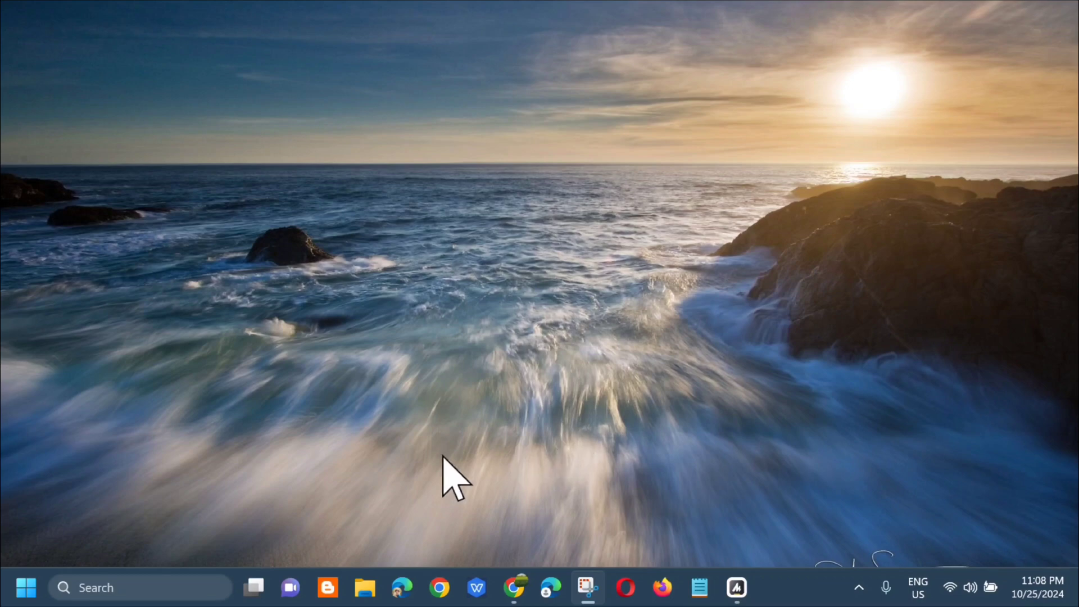
# - Search Windows for "file explorer" and open File Explorer
pyautogui.click(26, 588)
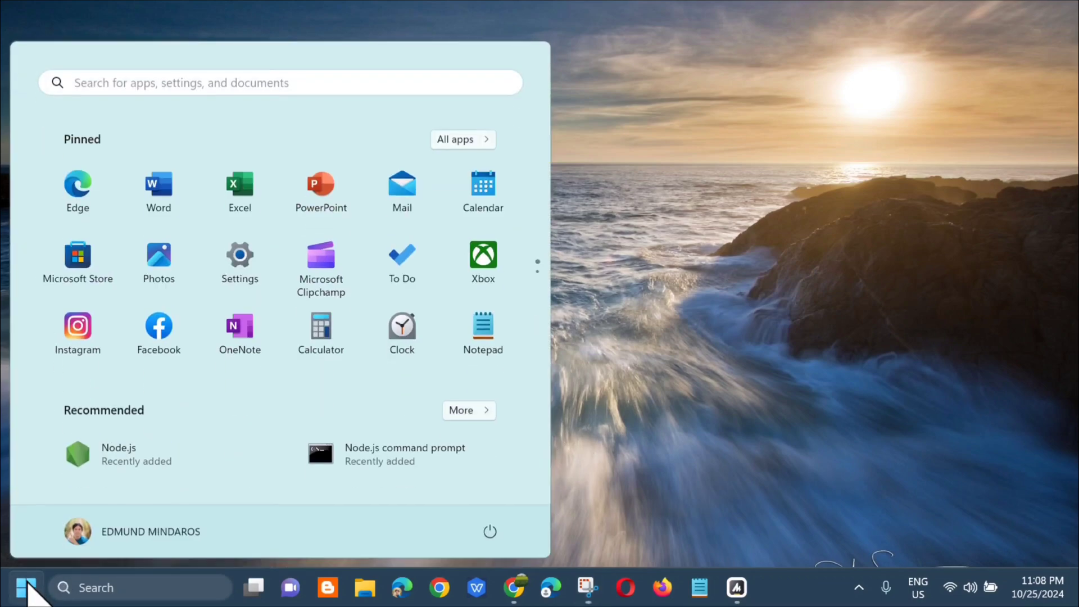
pyautogui.click(197, 81)
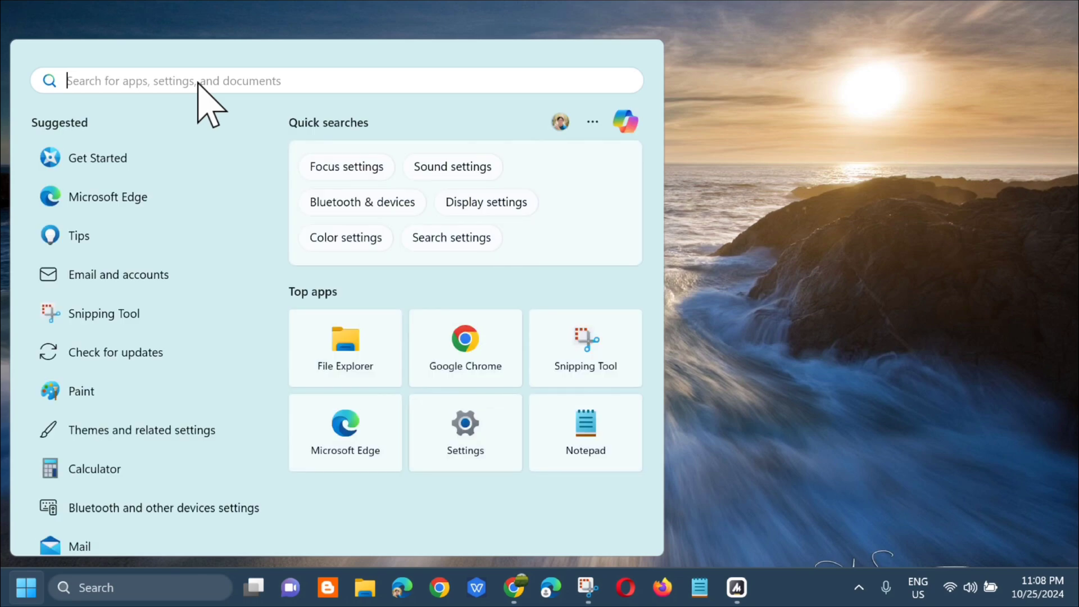
pyautogui.write('file e')
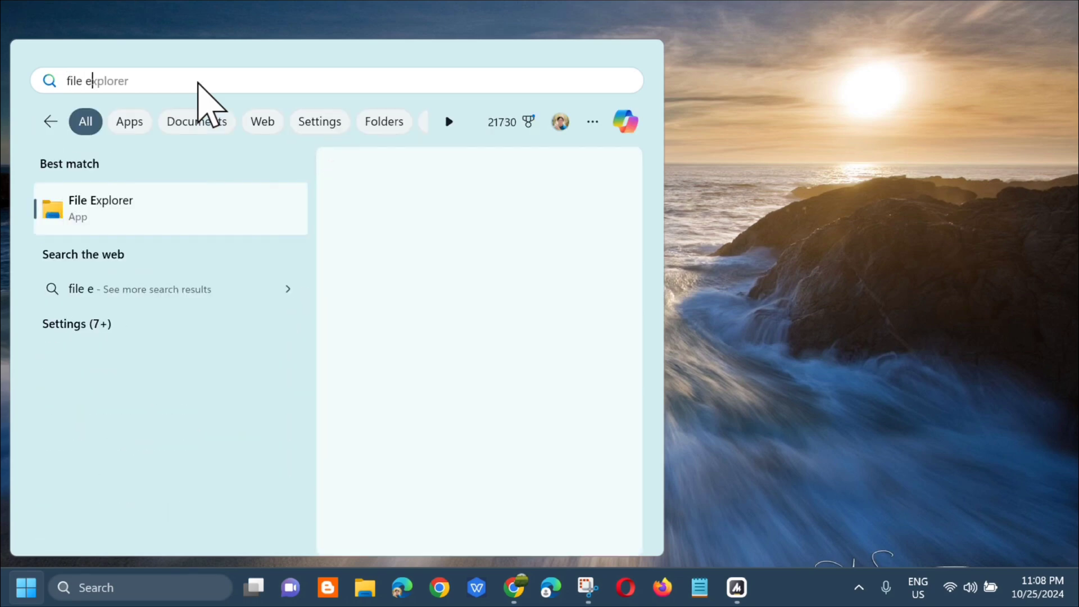
pyautogui.write('xplorer')
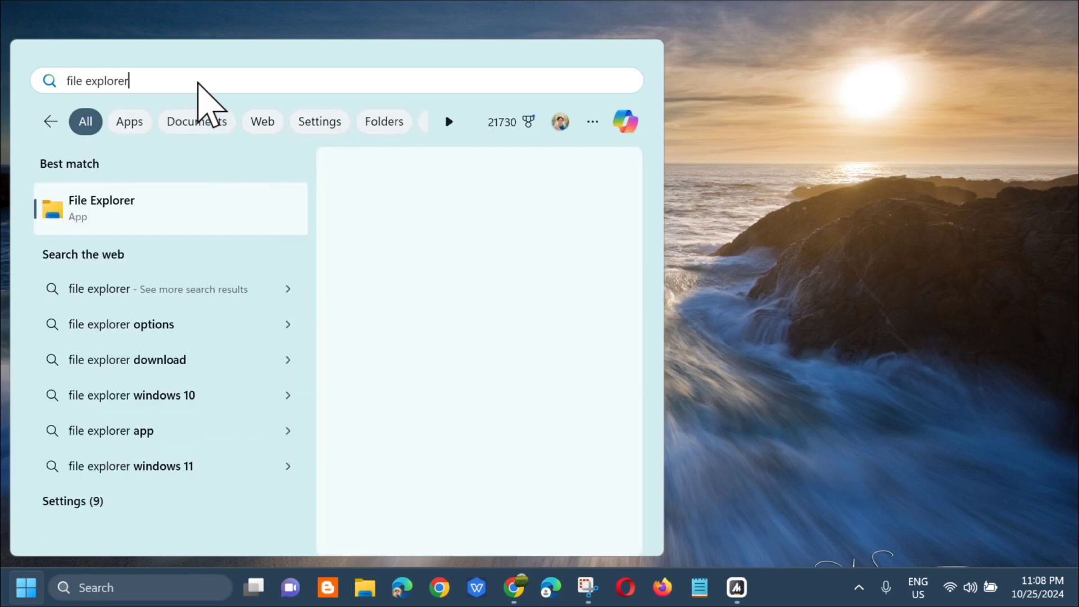
pyautogui.click(382, 328)
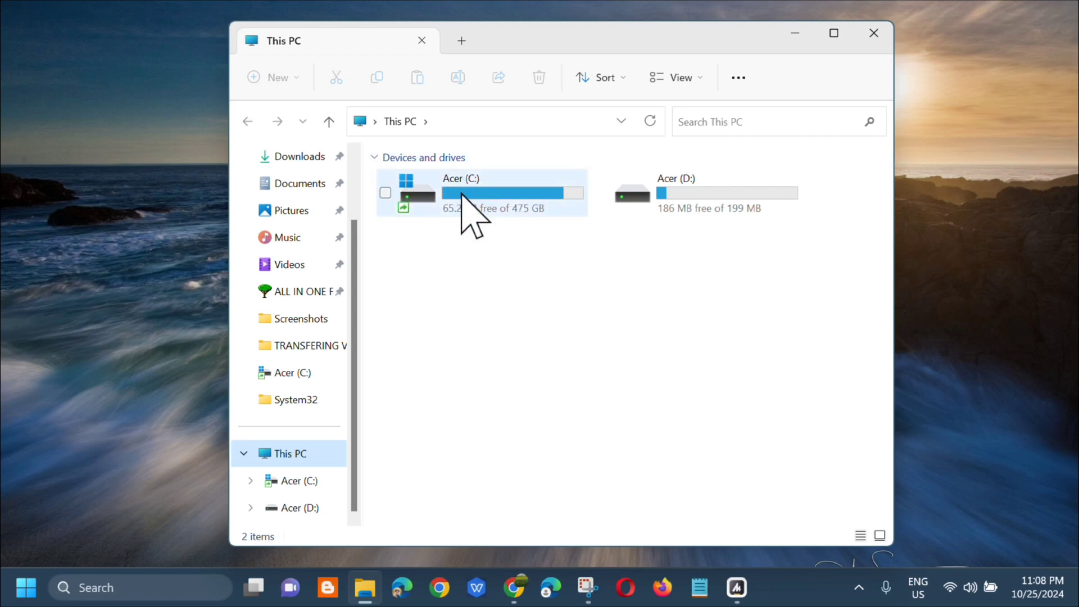
# - Open the Acer (C:) drive, its Users folder and the personal user profile folder inside it
pyautogui.moveTo(484, 194)
pyautogui.doubleClick(482, 192)
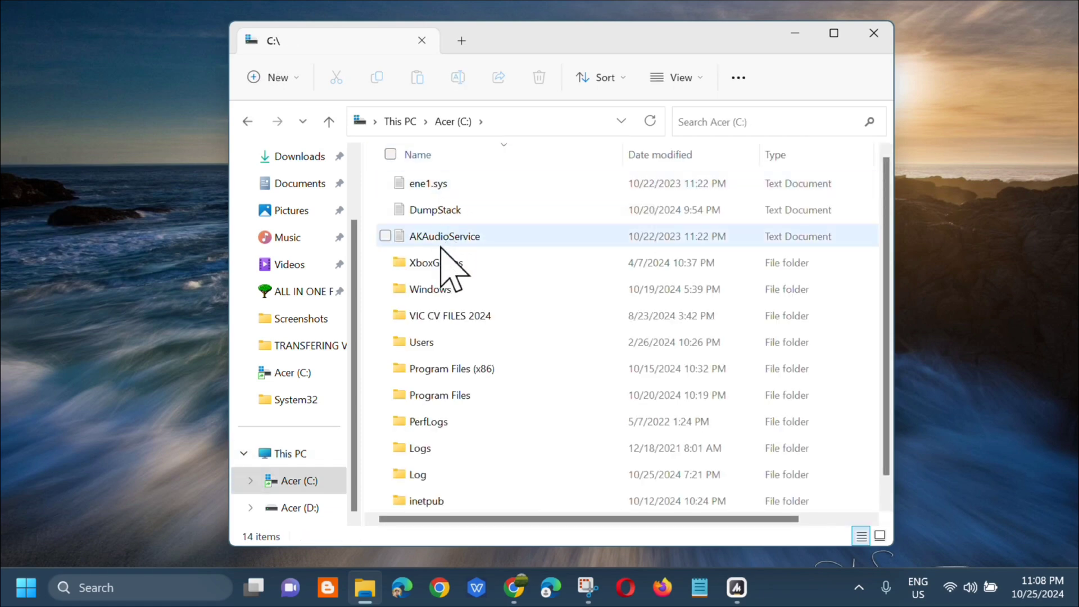
pyautogui.doubleClick(447, 342)
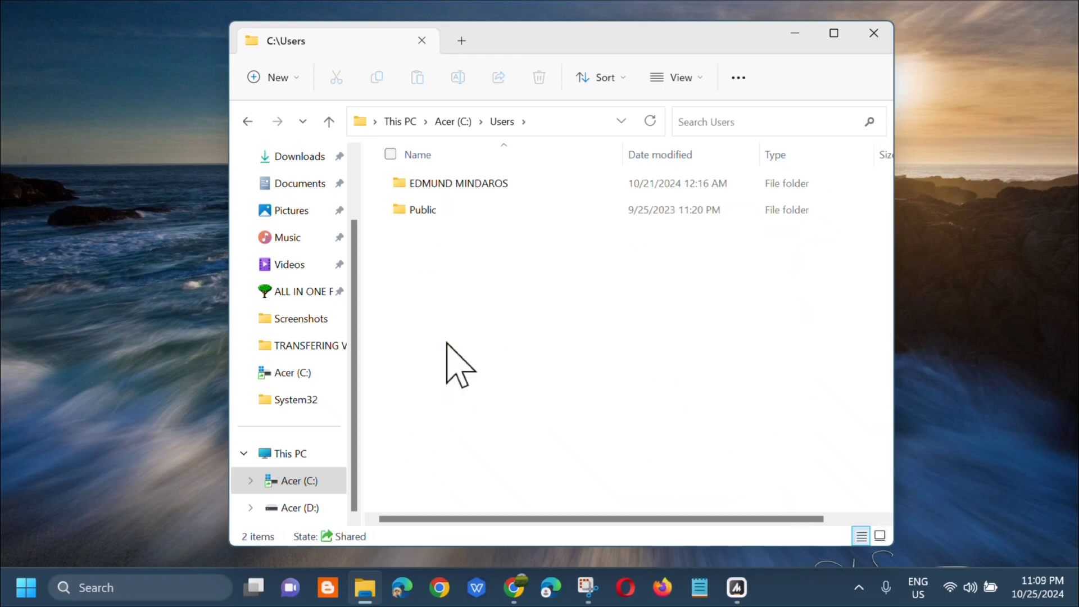
pyautogui.doubleClick(501, 185)
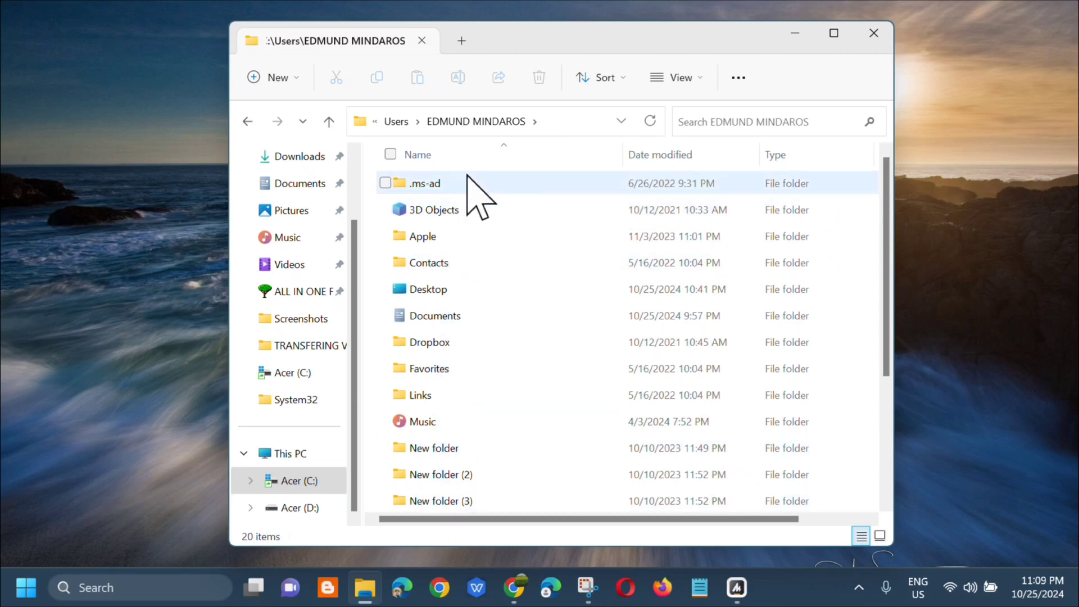
pyautogui.scroll(-3, 487, 331)
pyautogui.scroll(3, 497, 393)
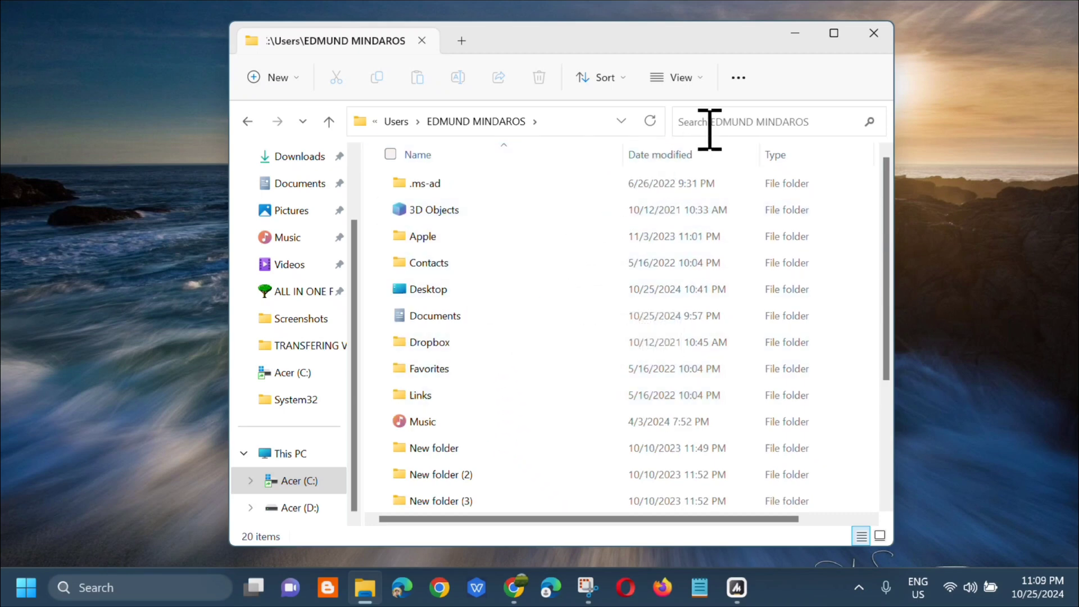
# - Set the folder options to show hidden files, folders, and drives, and apply the change
pyautogui.click(738, 79)
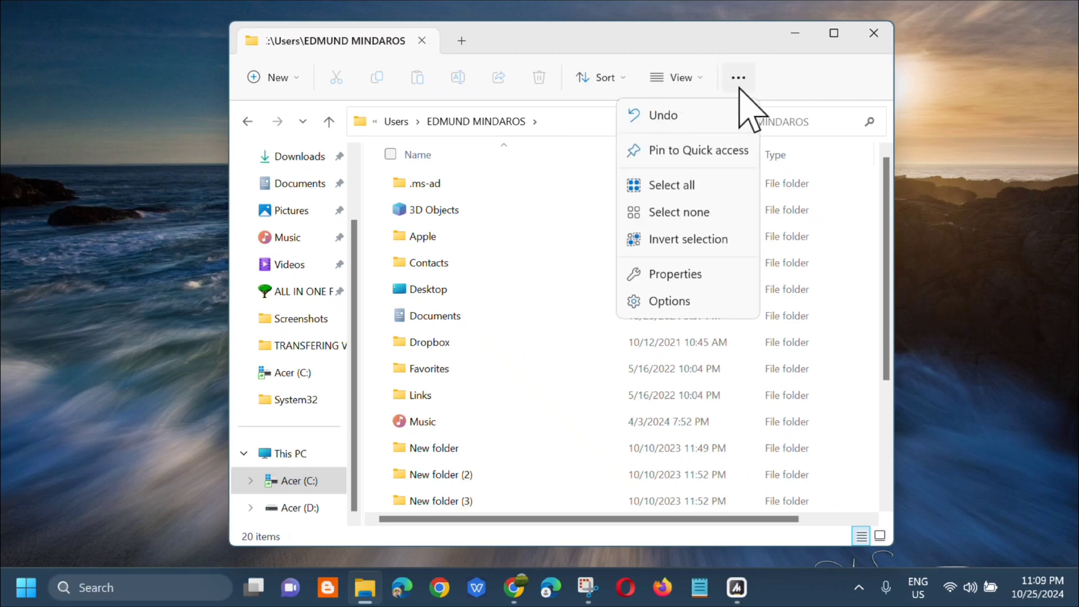
pyautogui.click(661, 301)
pyautogui.moveTo(390, 164); pyautogui.dragTo(619, 94)
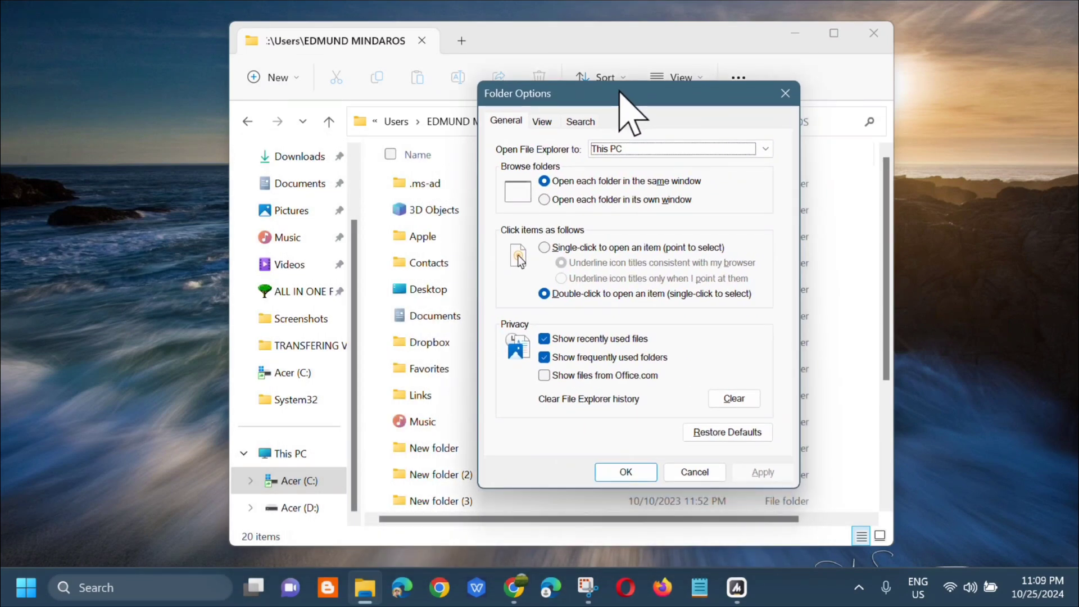
pyautogui.click(541, 120)
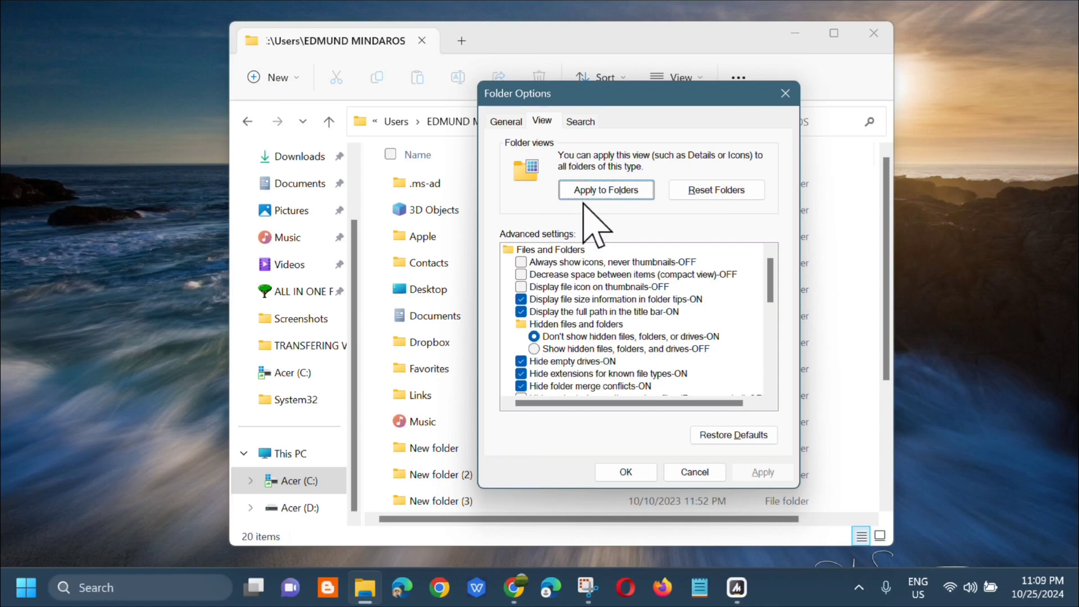
pyautogui.click(535, 349)
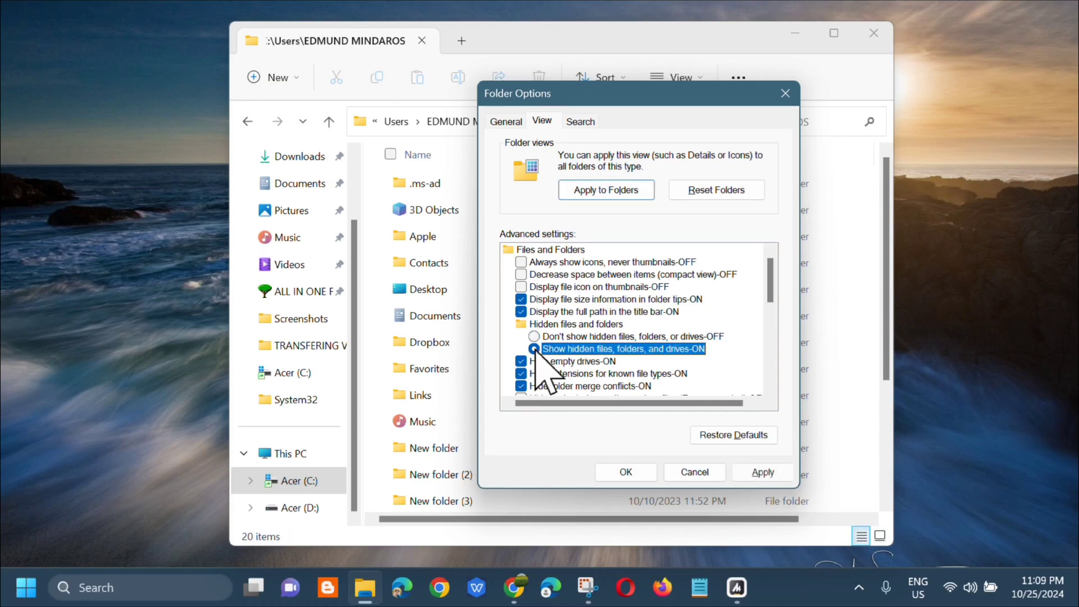
pyautogui.click(761, 472)
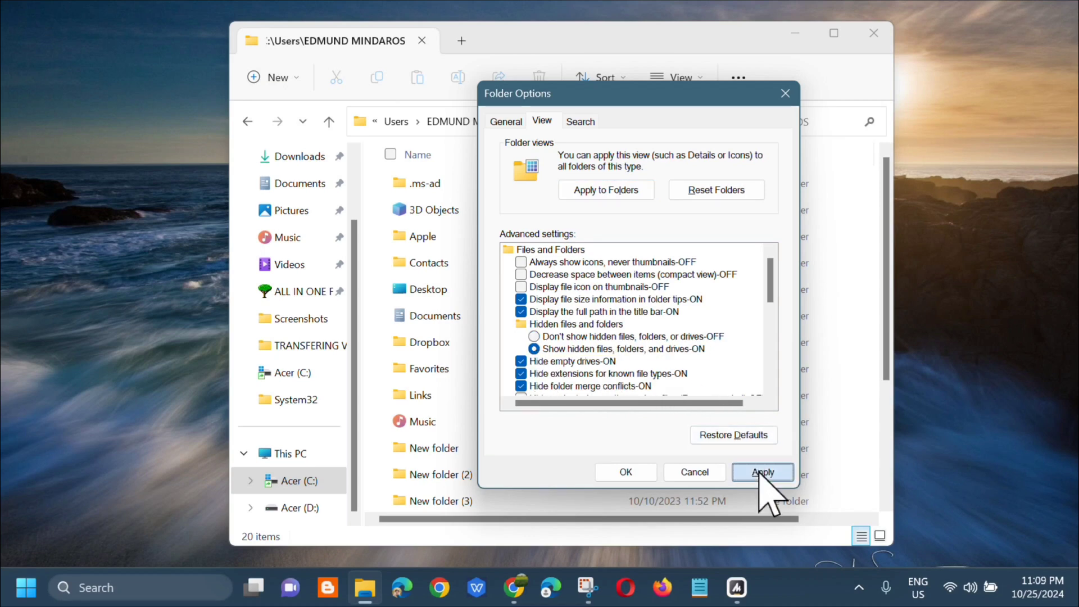
pyautogui.click(625, 474)
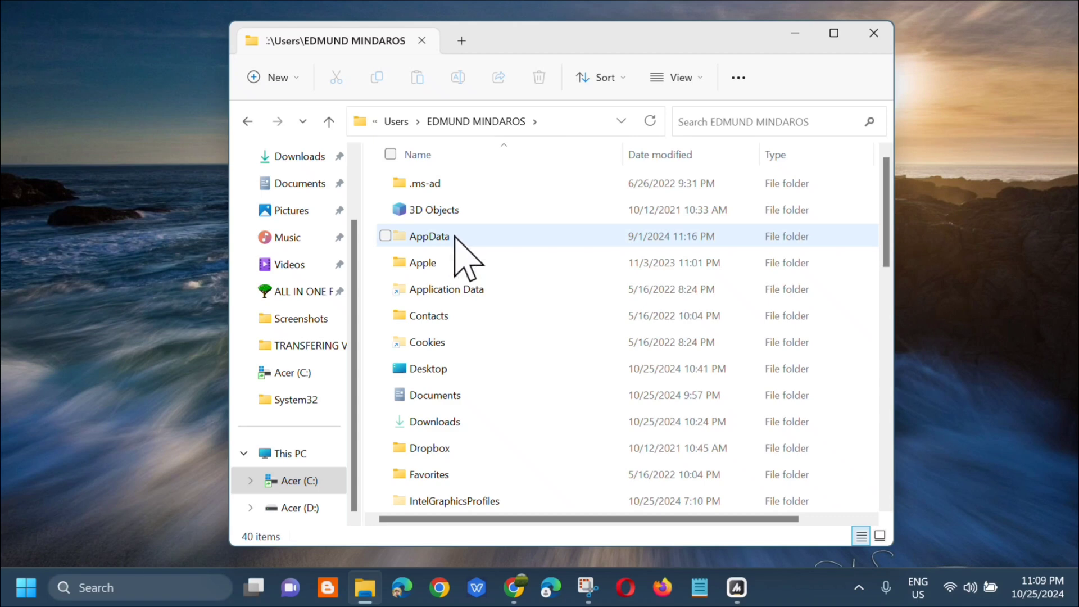
# - Open the AppData\Local\Microsoft folder inside the user profile folder
pyautogui.doubleClick(430, 236)
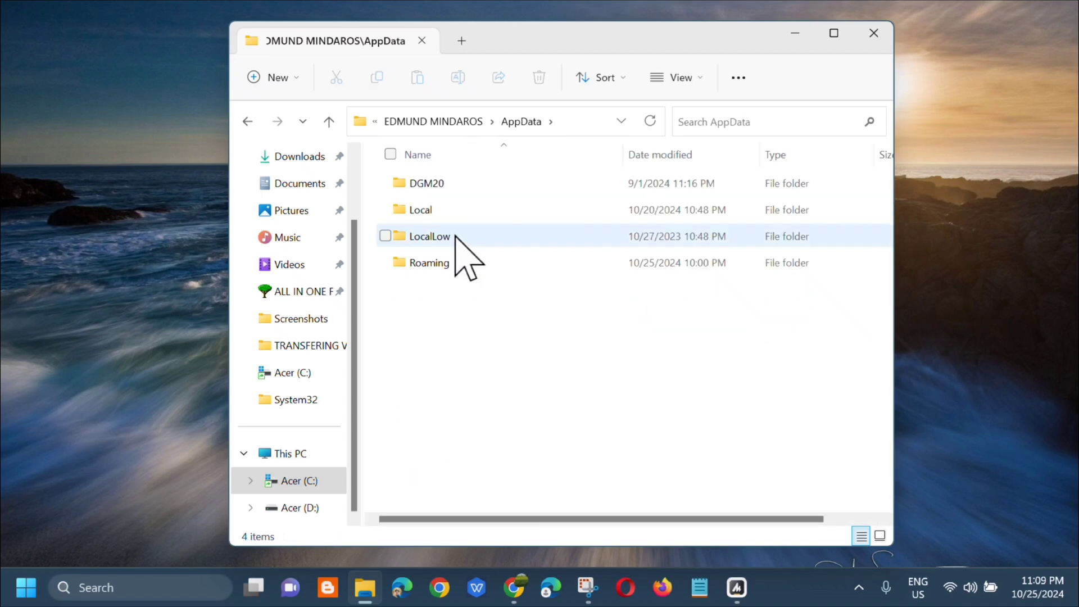
pyautogui.click(446, 212)
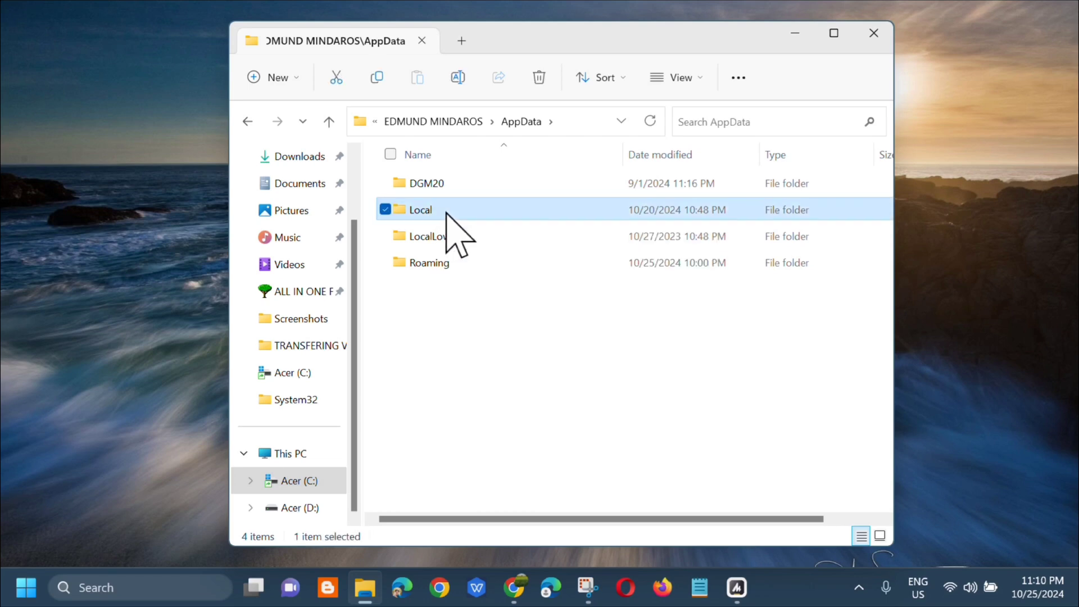
pyautogui.doubleClick(446, 213)
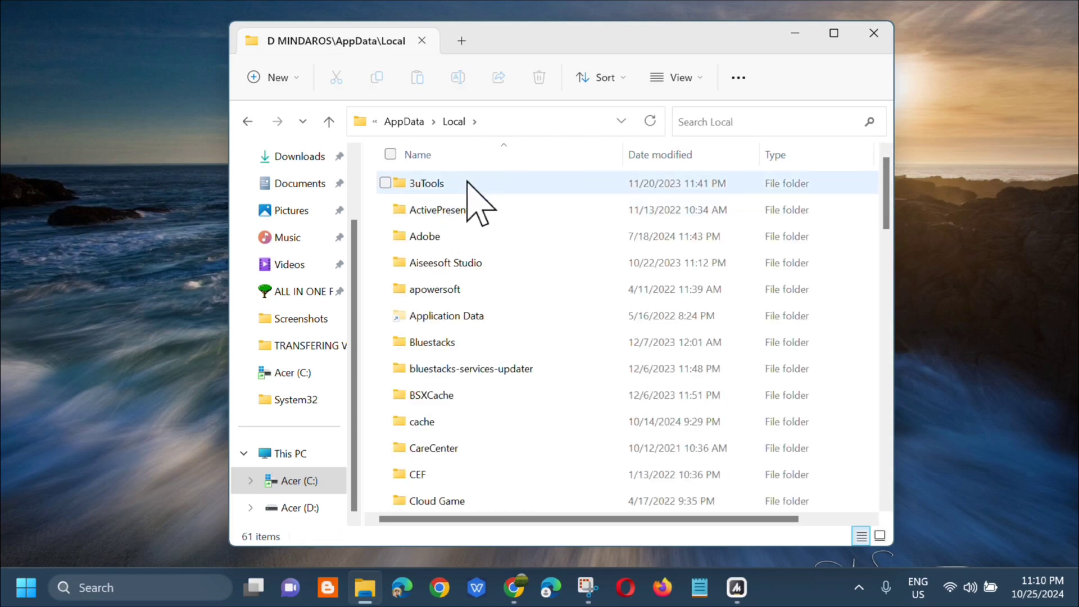
pyautogui.scroll(-5, 485, 261)
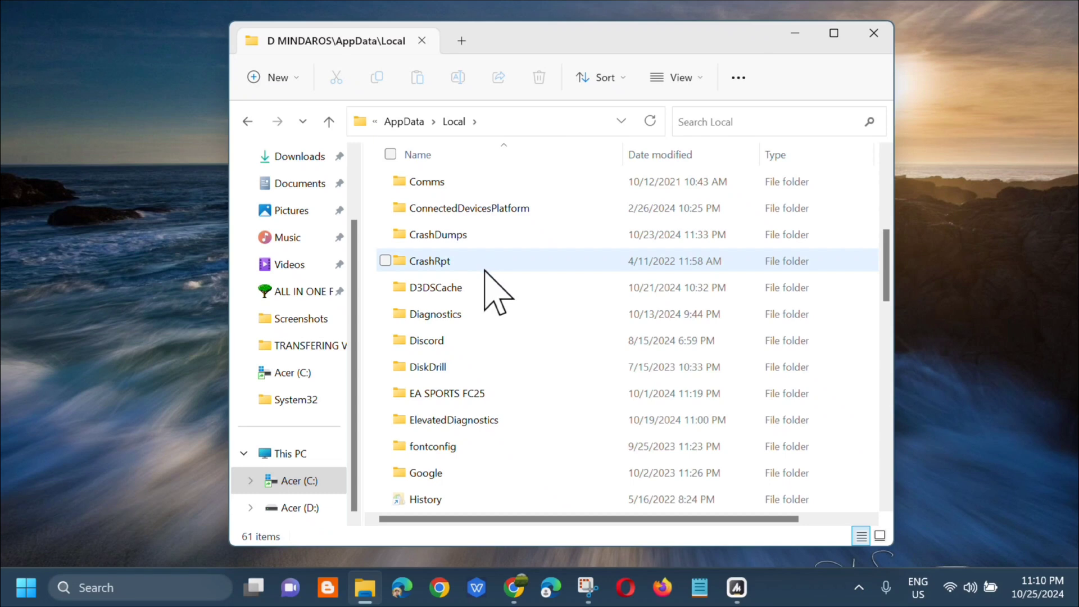
pyautogui.scroll(-2, 500, 391)
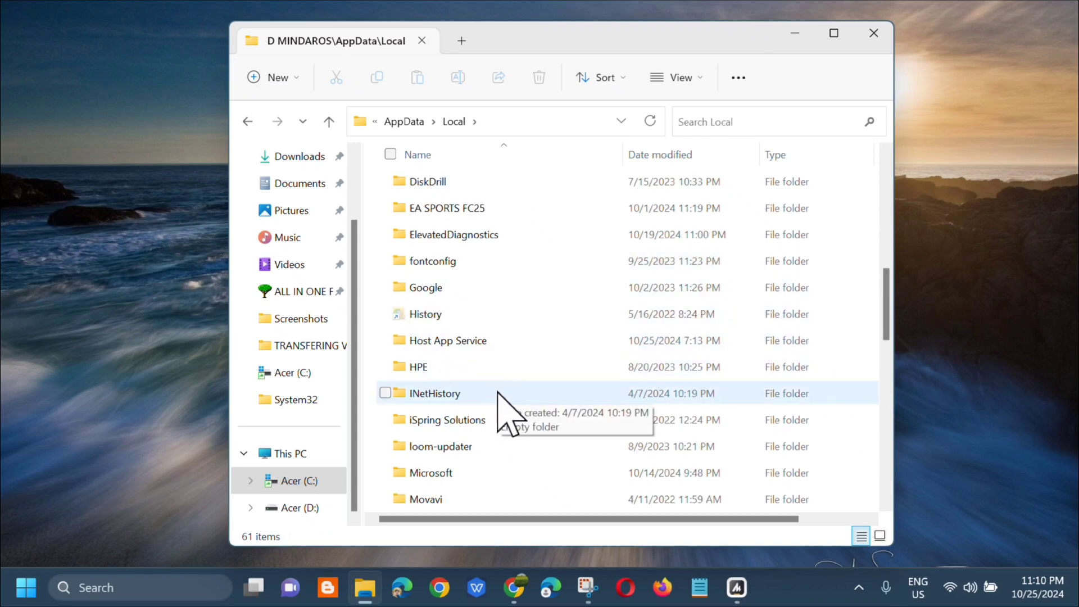
pyautogui.scroll(-6, 500, 430)
pyautogui.scroll(5, 488, 247)
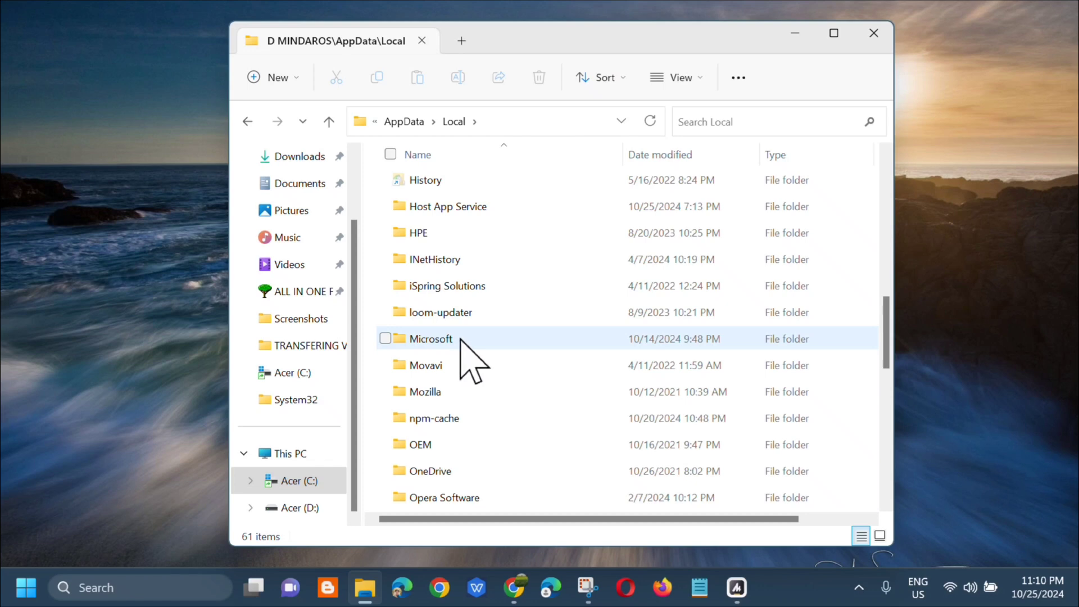
pyautogui.doubleClick(461, 338)
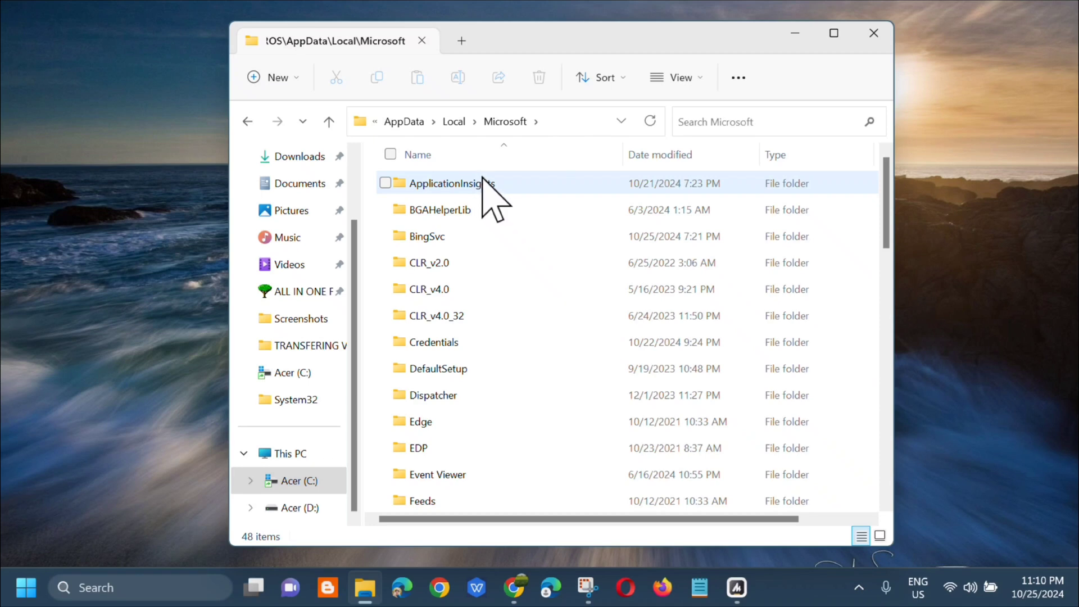
# - Open the Edge\User Data\Default folder inside the Microsoft folder
pyautogui.scroll(-2, 482, 180)
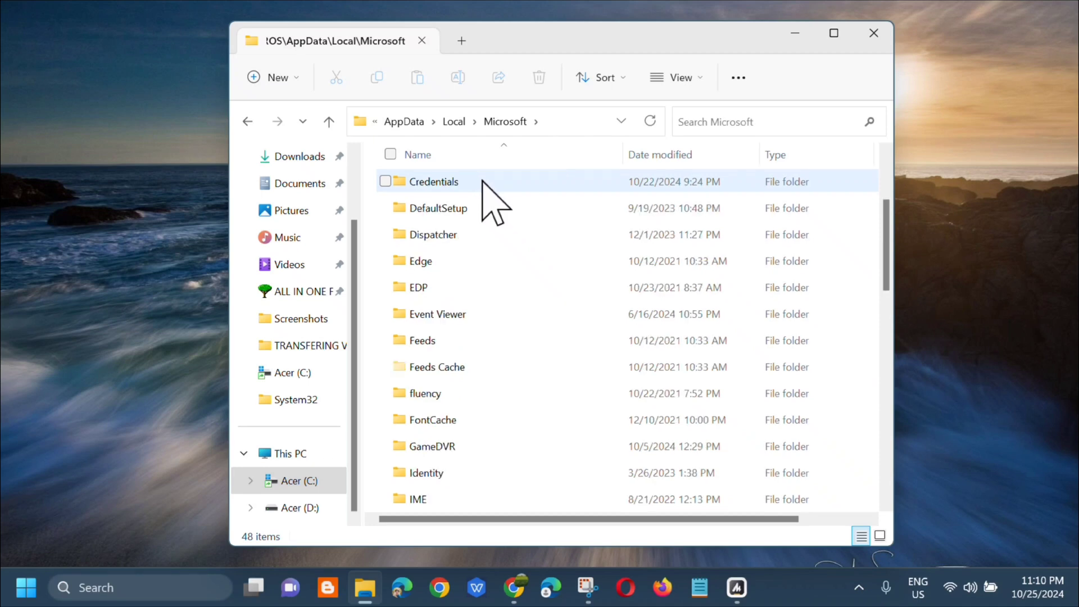
pyautogui.doubleClick(447, 263)
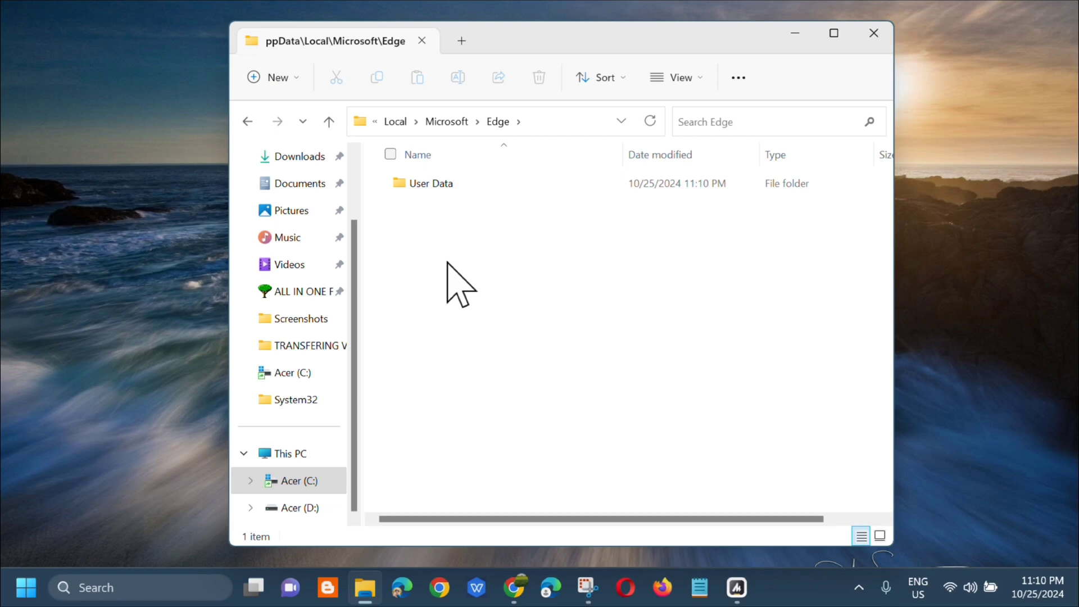
pyautogui.doubleClick(494, 183)
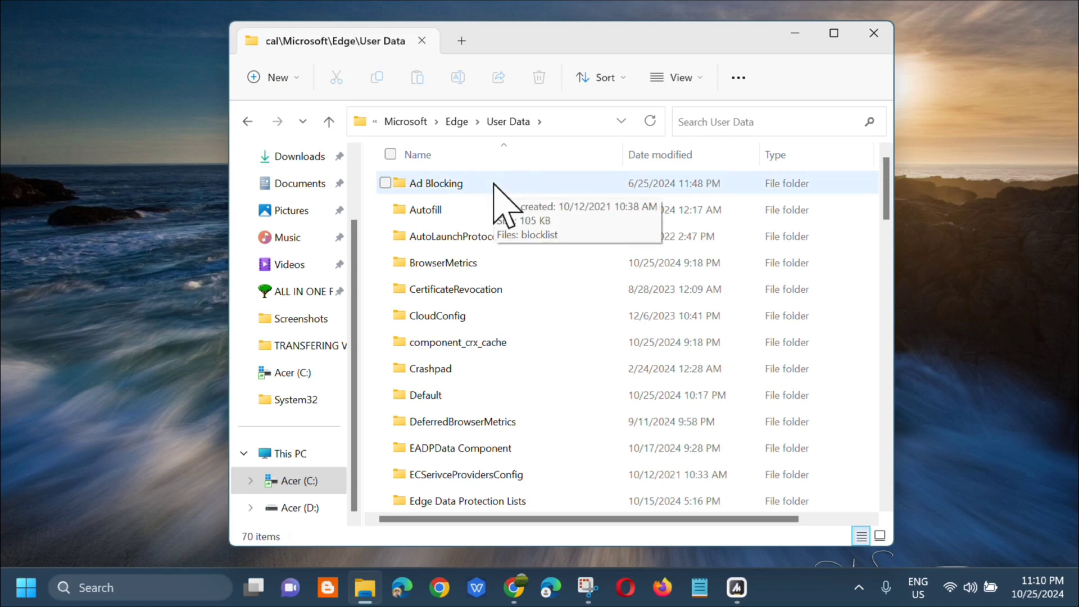
pyautogui.doubleClick(458, 395)
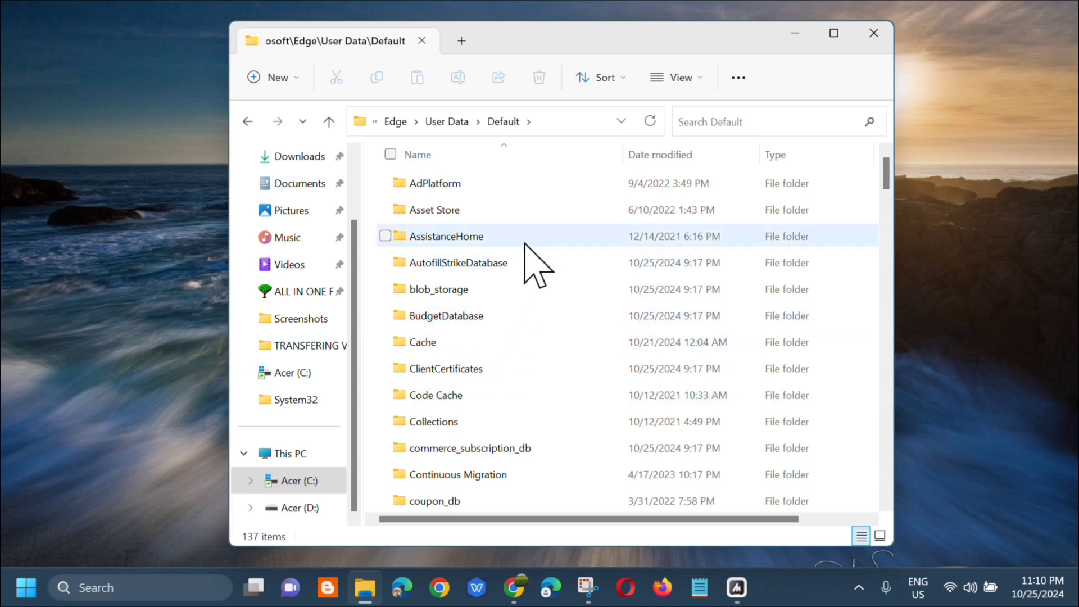
# - Locate the Bookmarks, Bookmarks.bak and Bookmarks.msbak files in the Default folder, and minimize the window
pyautogui.scroll(-15, 541, 214)
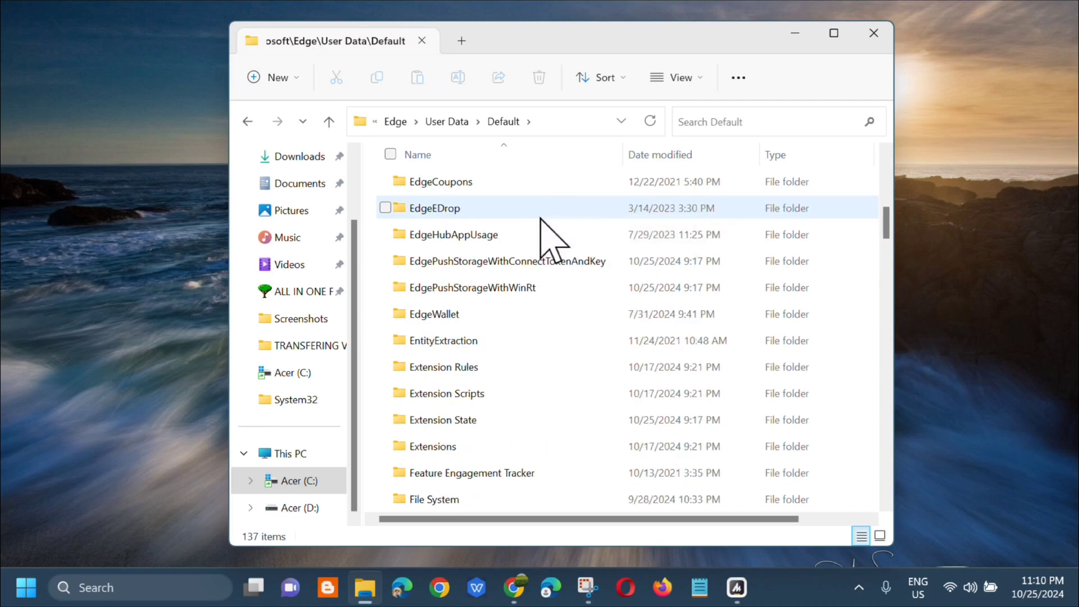
pyautogui.scroll(-15, 544, 250)
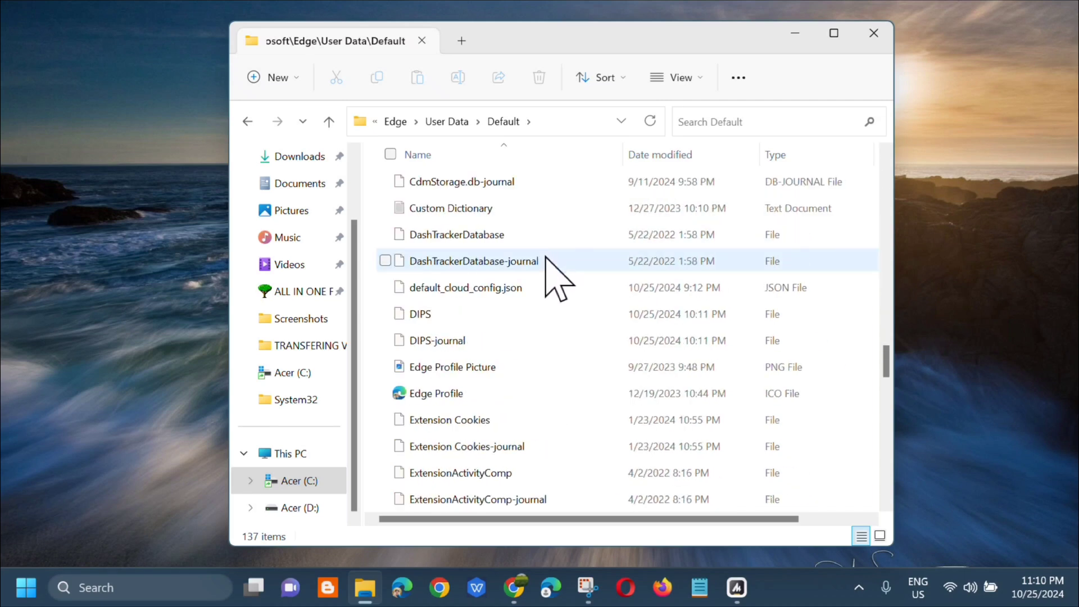
pyautogui.scroll(3, 545, 261)
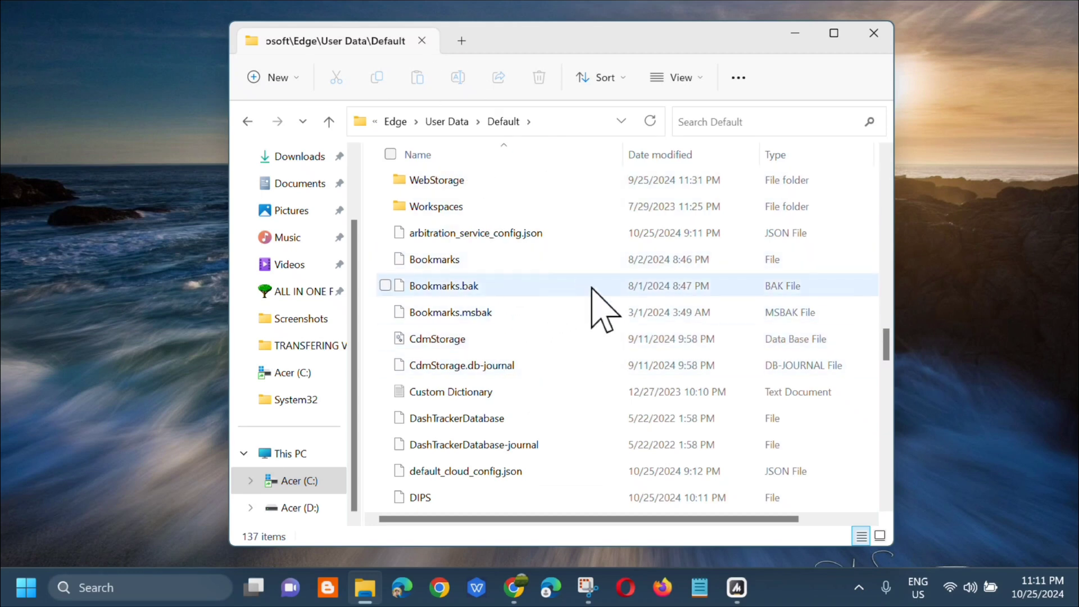
pyautogui.moveTo(592, 289)
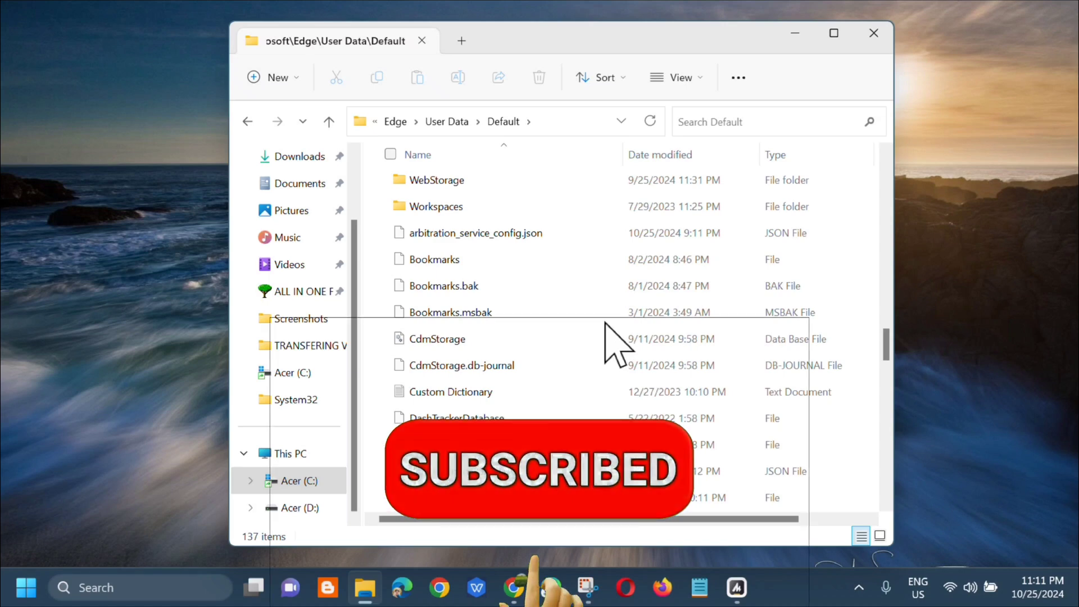
pyautogui.click(794, 34)
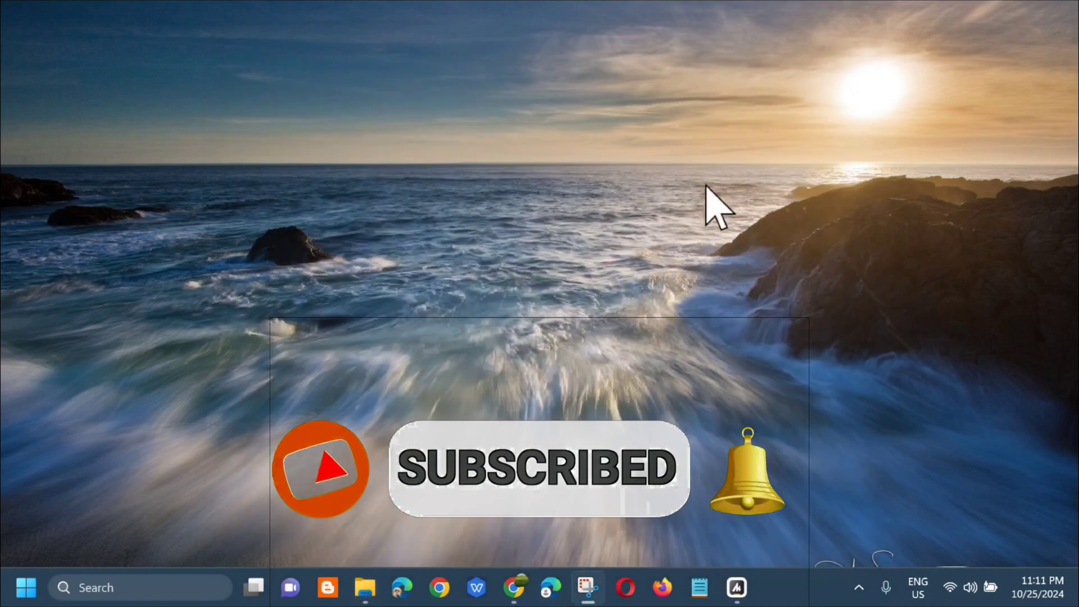